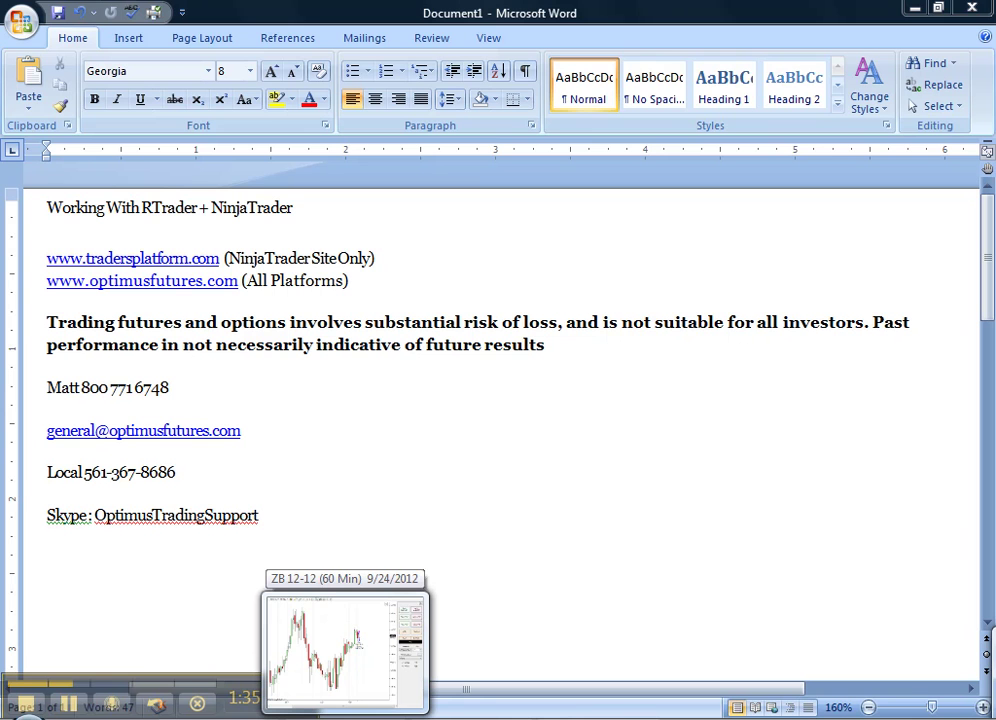
Check the ZB buy and closing sell in NinjaTrader and Rithmic orders, ending on the ZB 12-12 chart
click(345, 650)
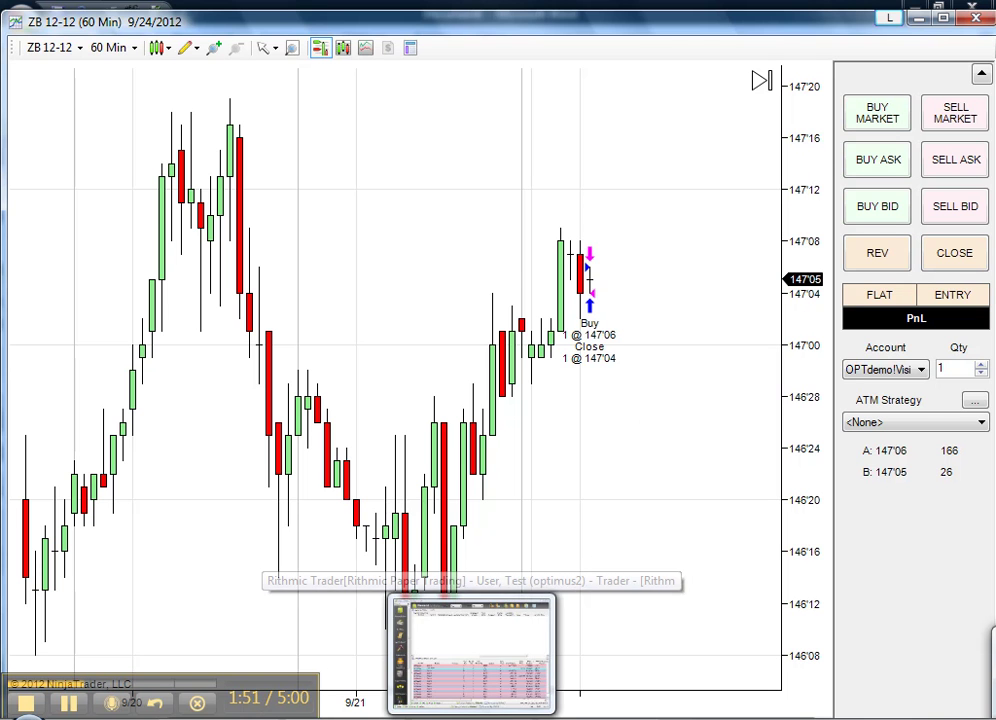
click(218, 650)
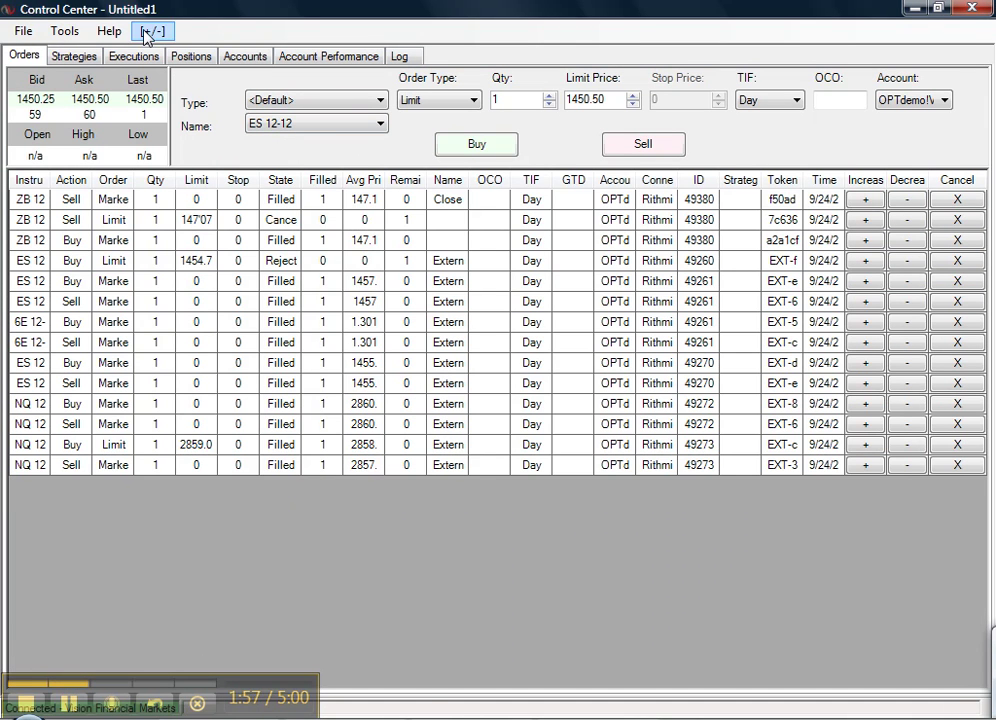
click(269, 510)
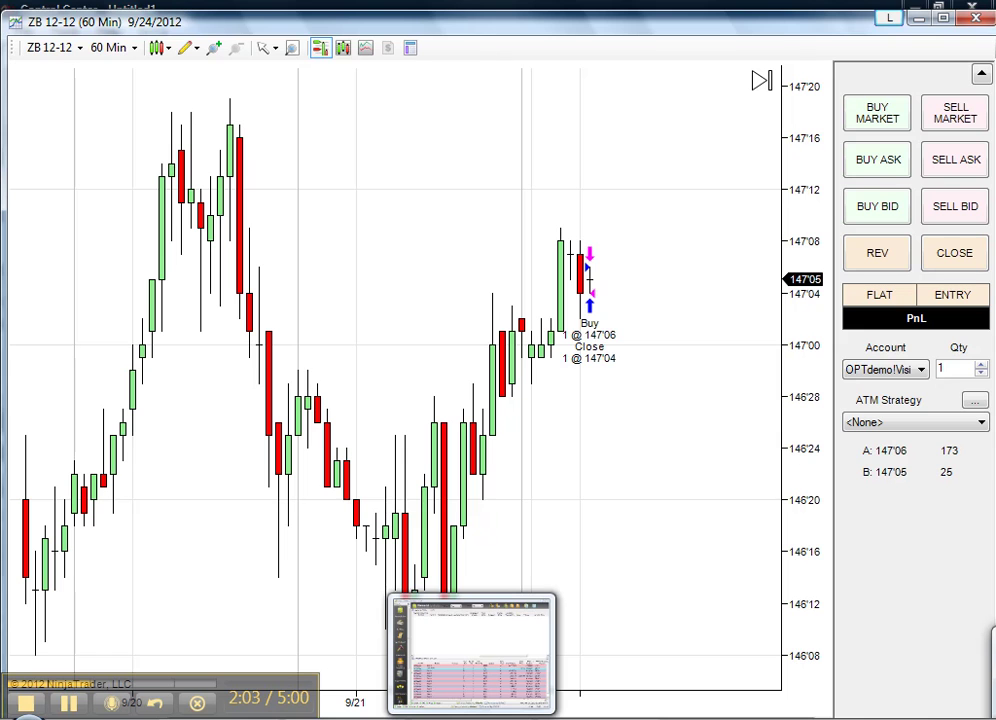
click(470, 655)
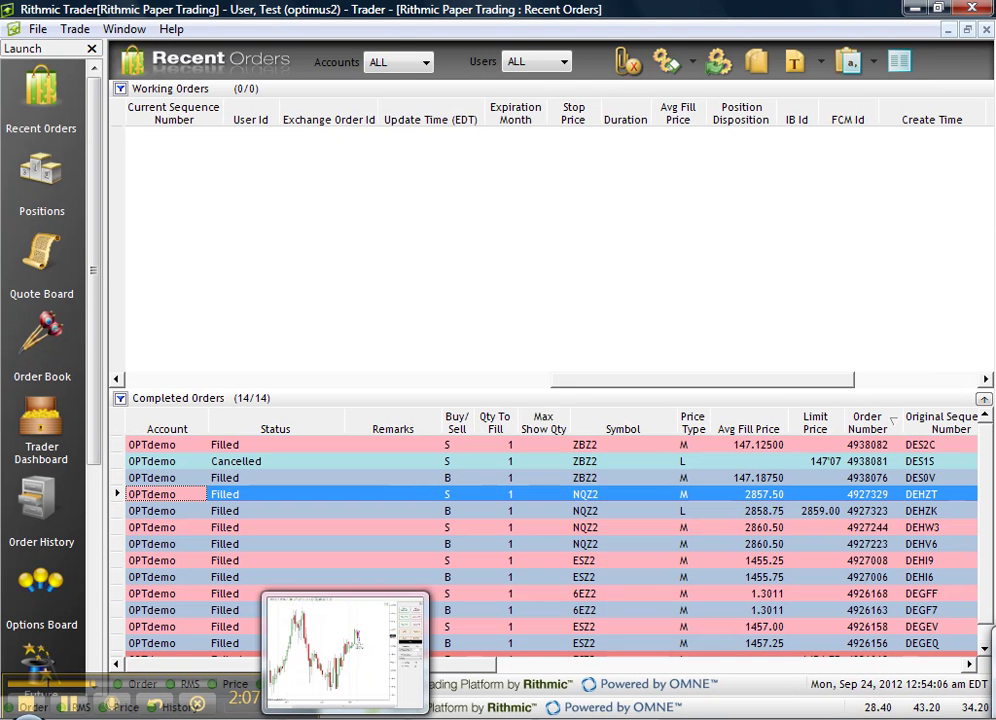
click(345, 650)
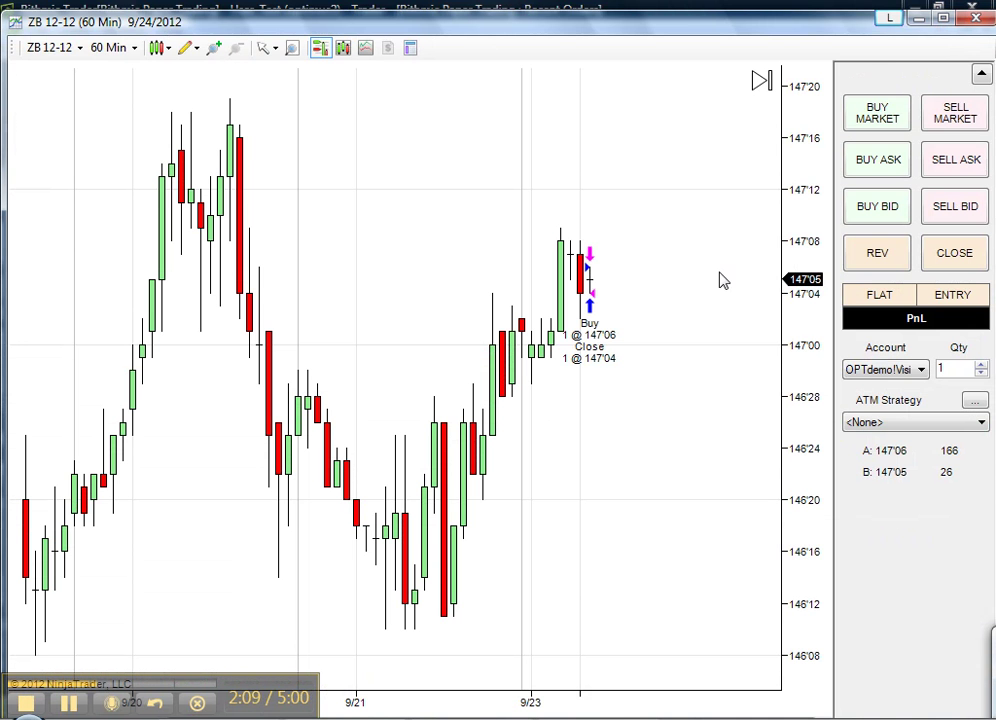
Buy one ZB 12-12 contract at market, filled at 147'06, and verify the fill in Rithmic
click(851, 120)
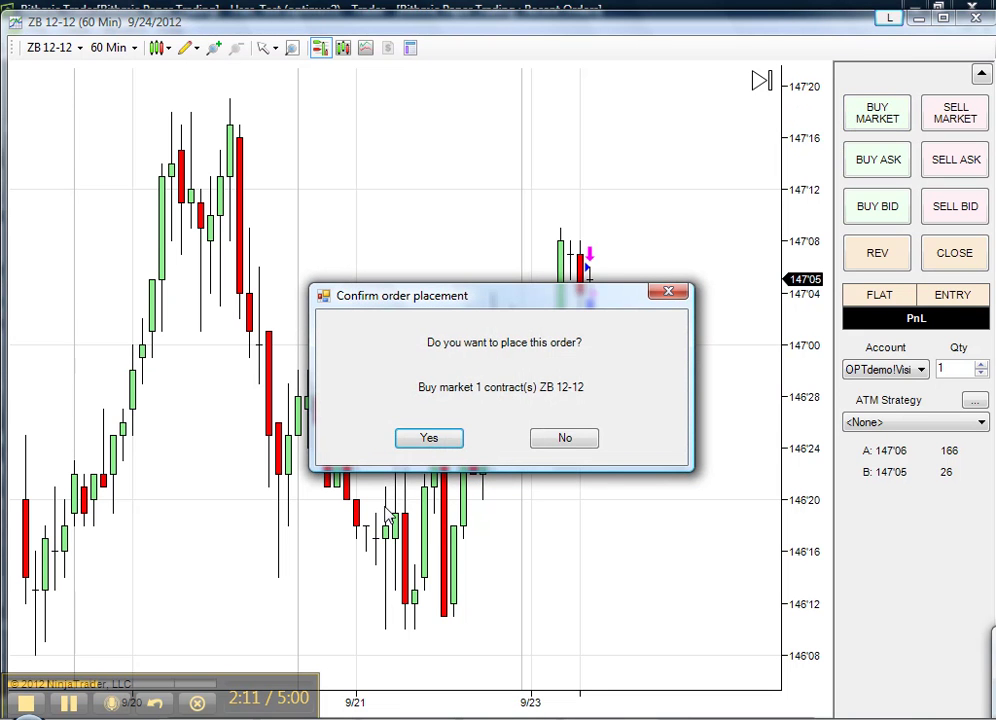
click(431, 440)
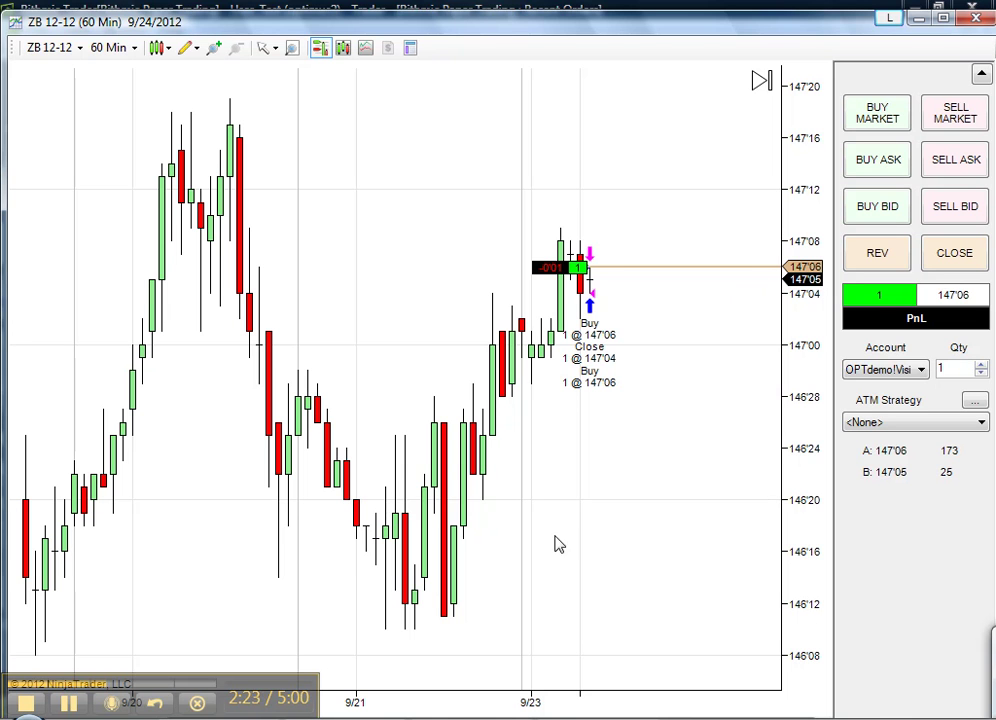
mouse_move(470, 712)
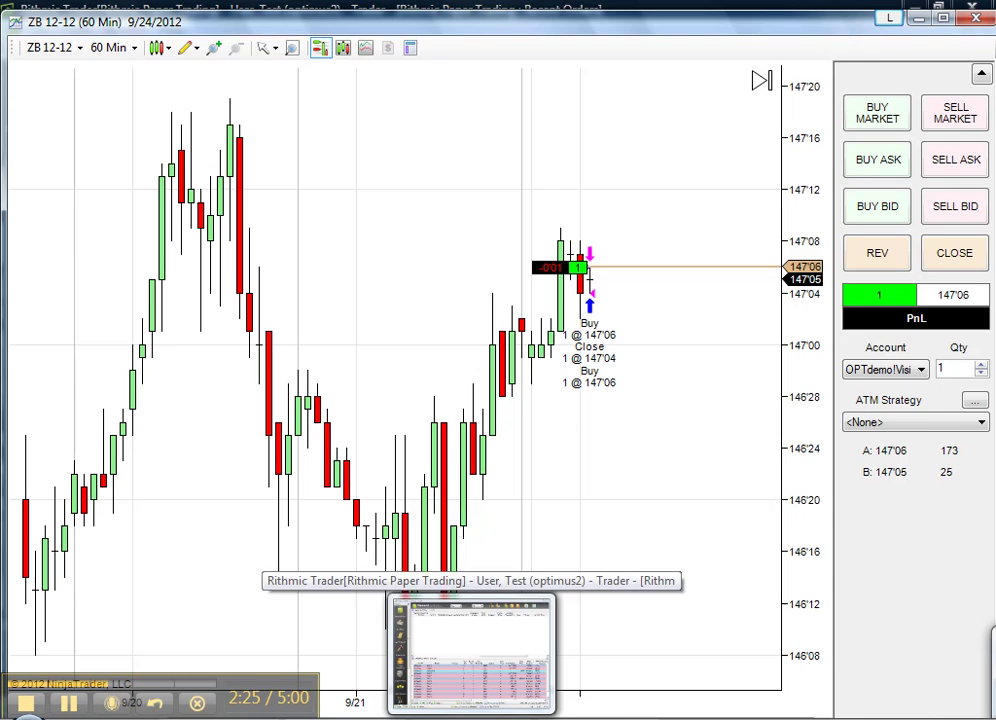
click(472, 655)
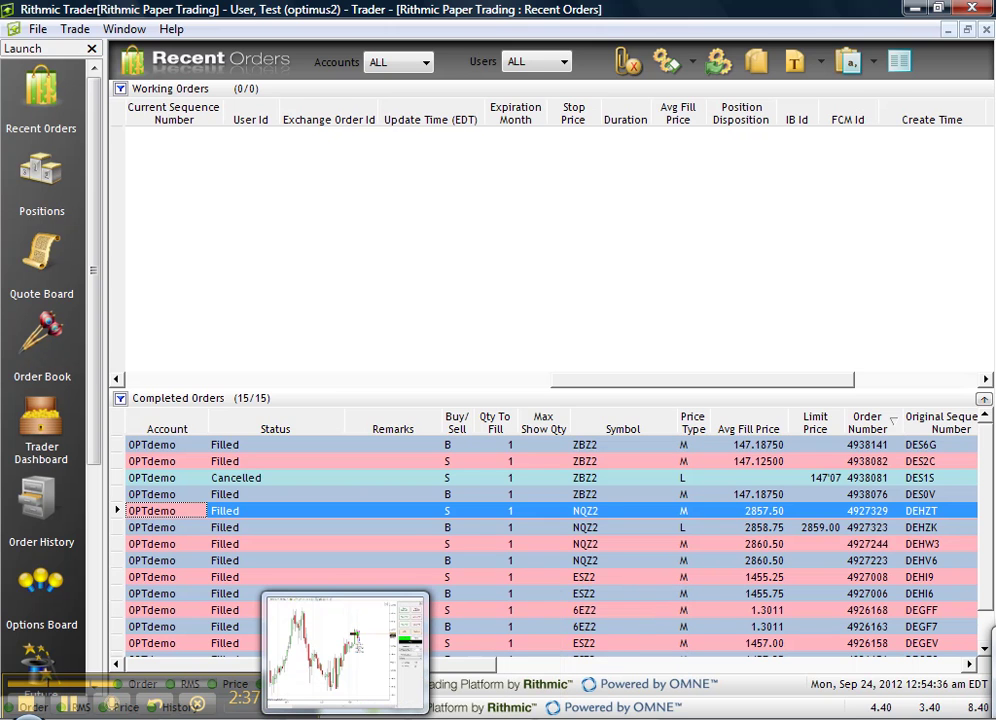
click(345, 650)
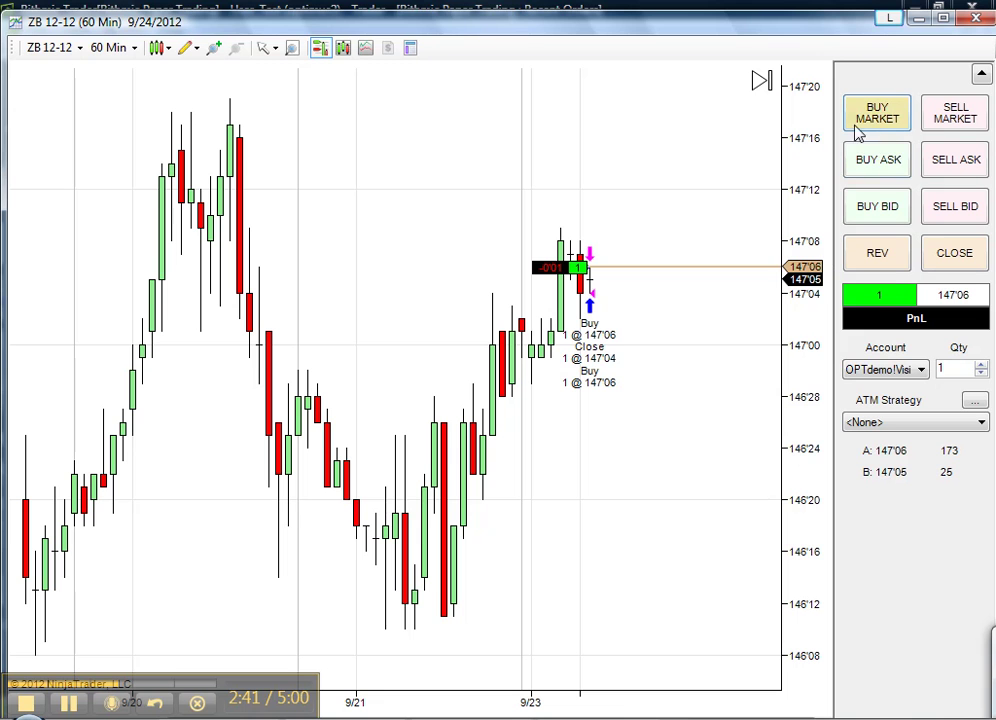
right_click(622, 113)
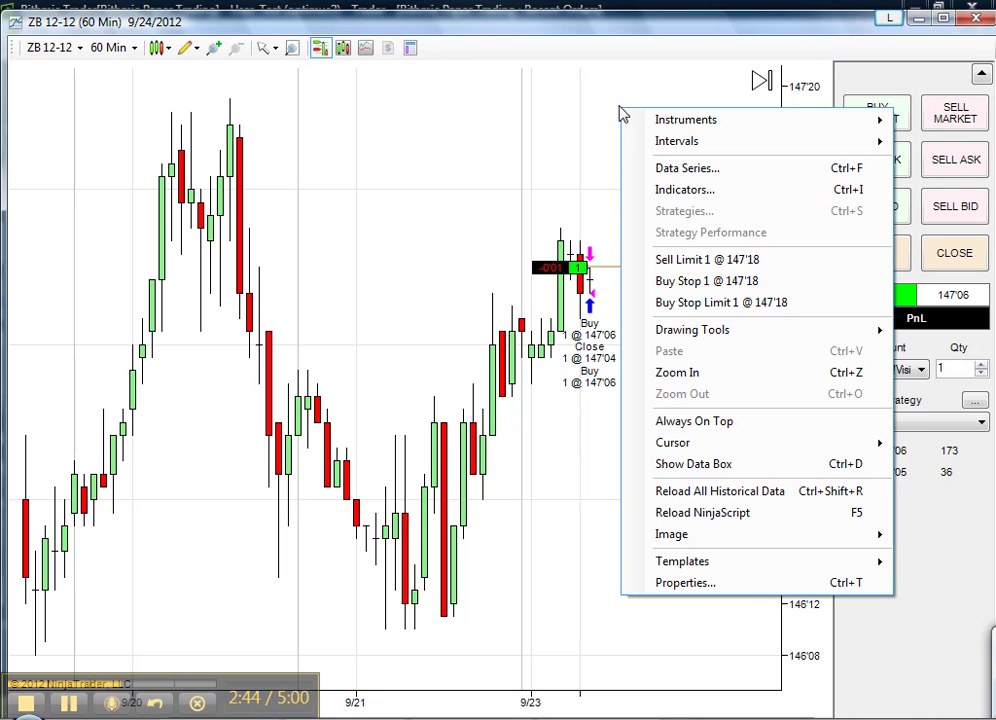
Place and confirm a one-contract ZB sell limit at 147'18 above the long
click(643, 260)
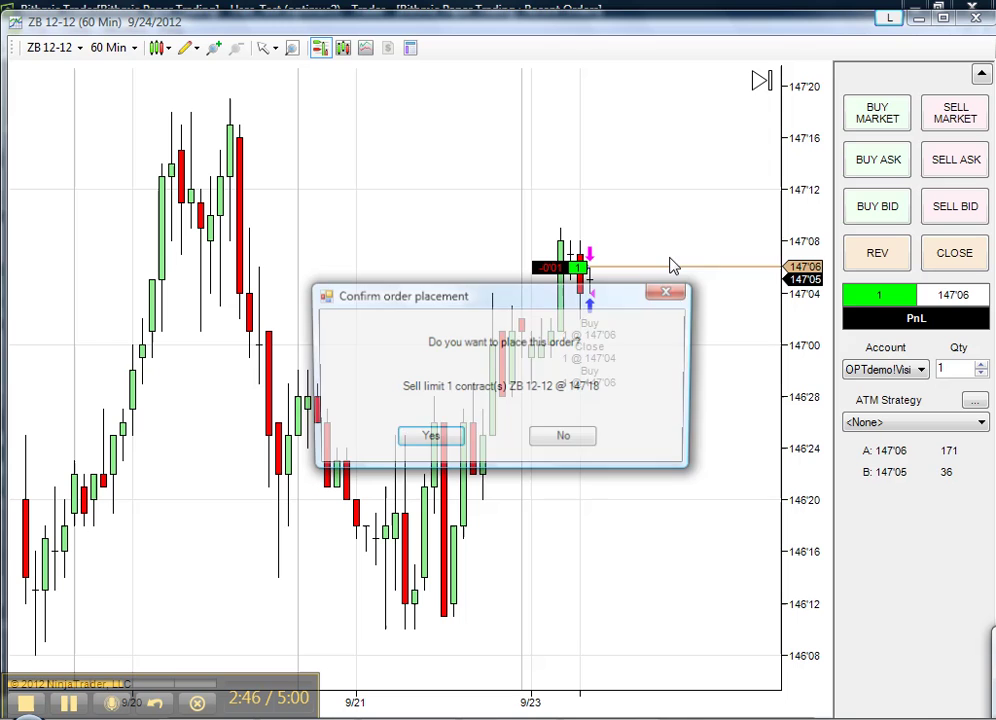
click(425, 440)
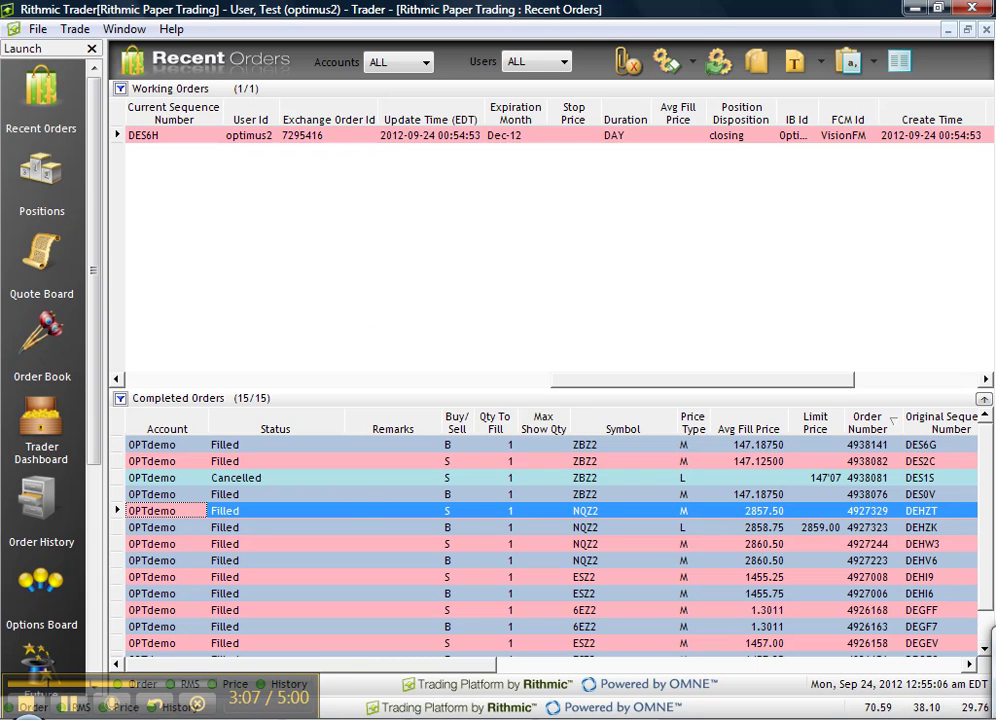
click(357, 645)
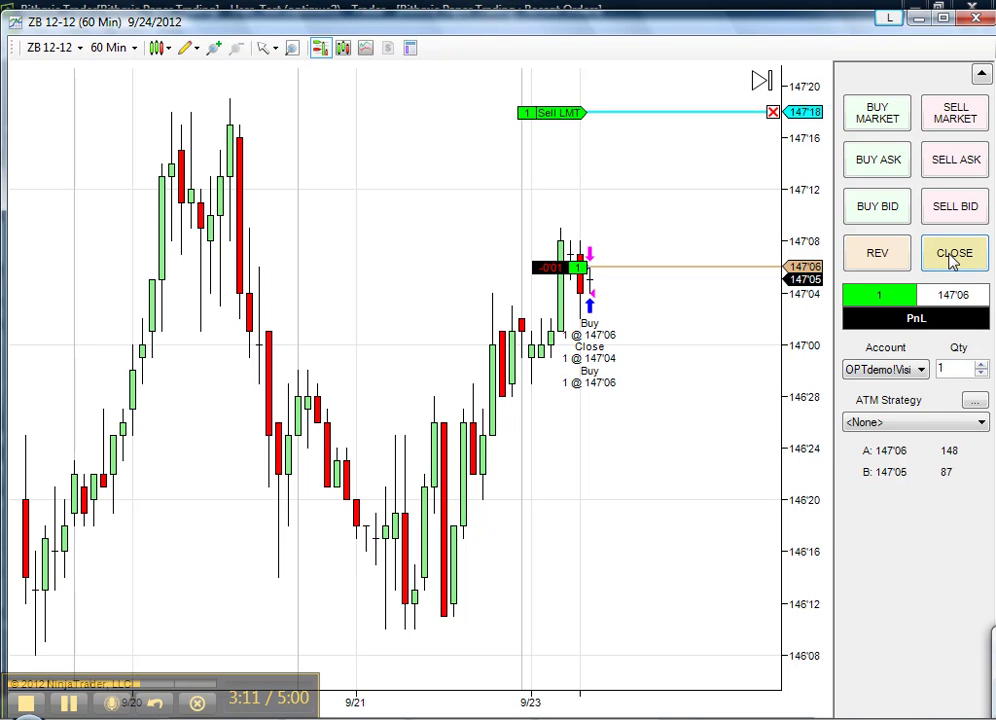
Flatten the ZB long at market, cancelling the 147'18 limit, and check Rithmic's recent orders
click(954, 258)
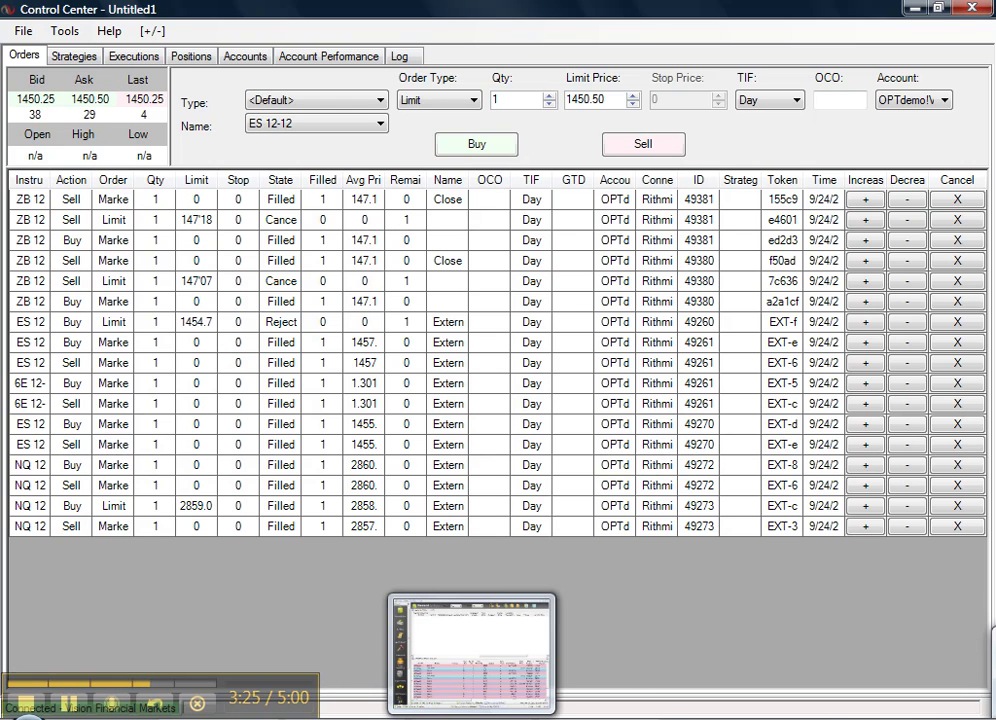
click(458, 690)
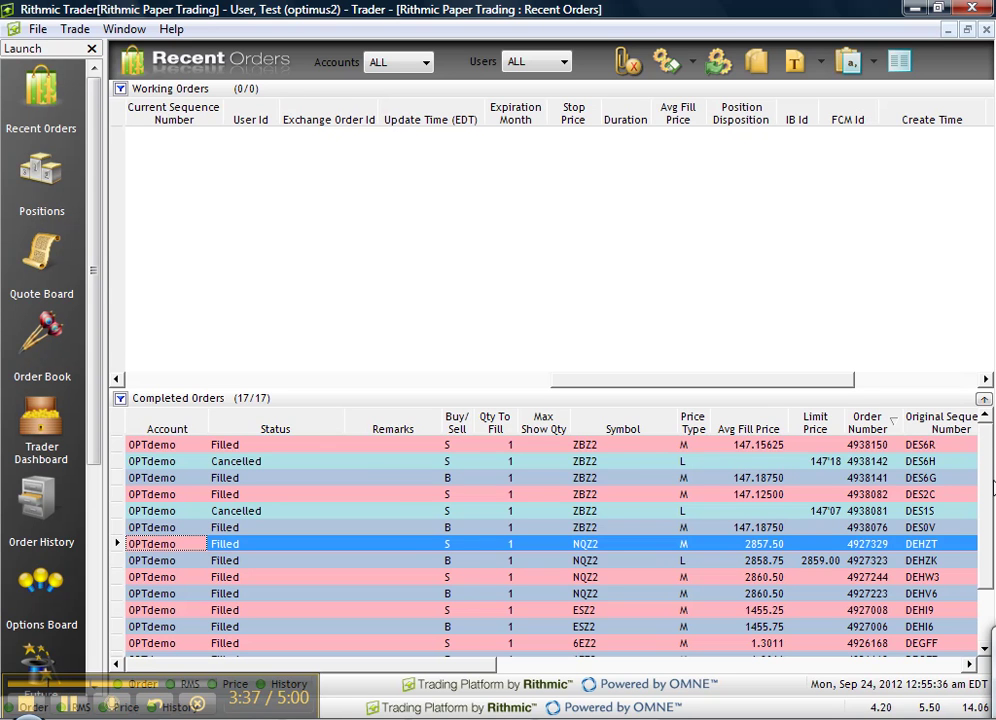
Scroll through Rithmic's Completed Orders, including the failed one, and bring up the list's filter
drag(993, 578, 990, 627)
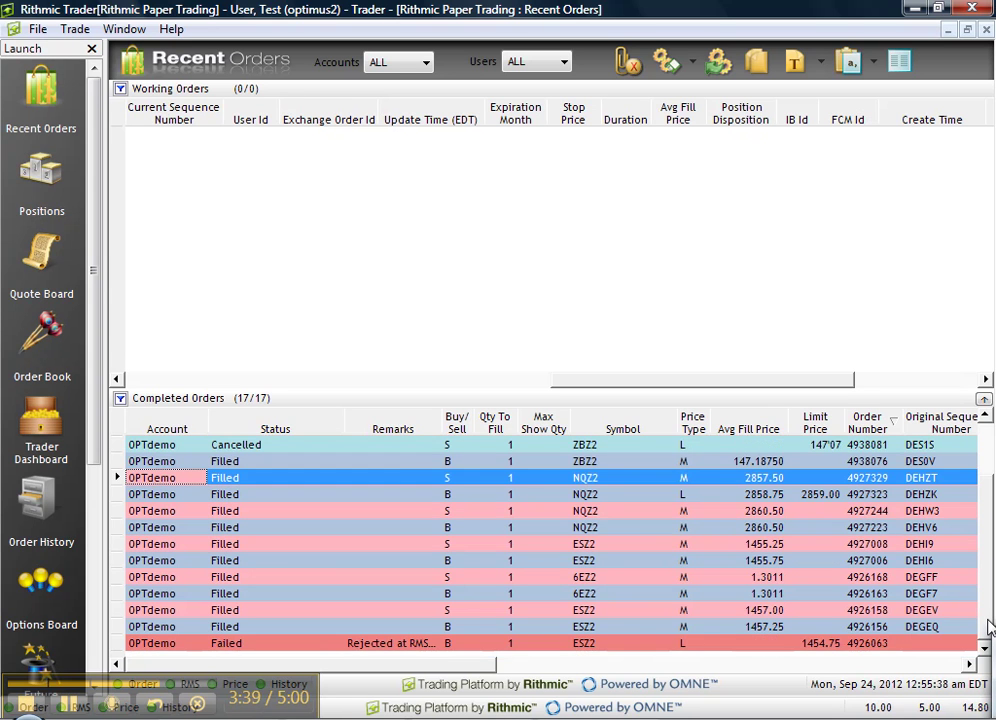
scroll(990, 627, up, 2)
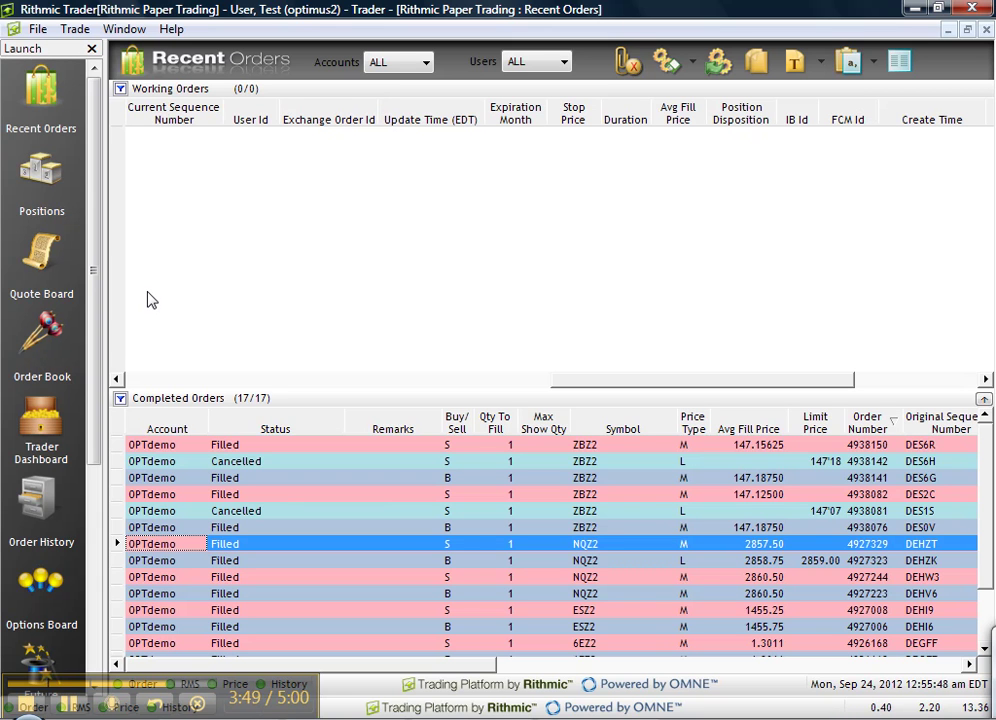
drag(990, 481, 989, 660)
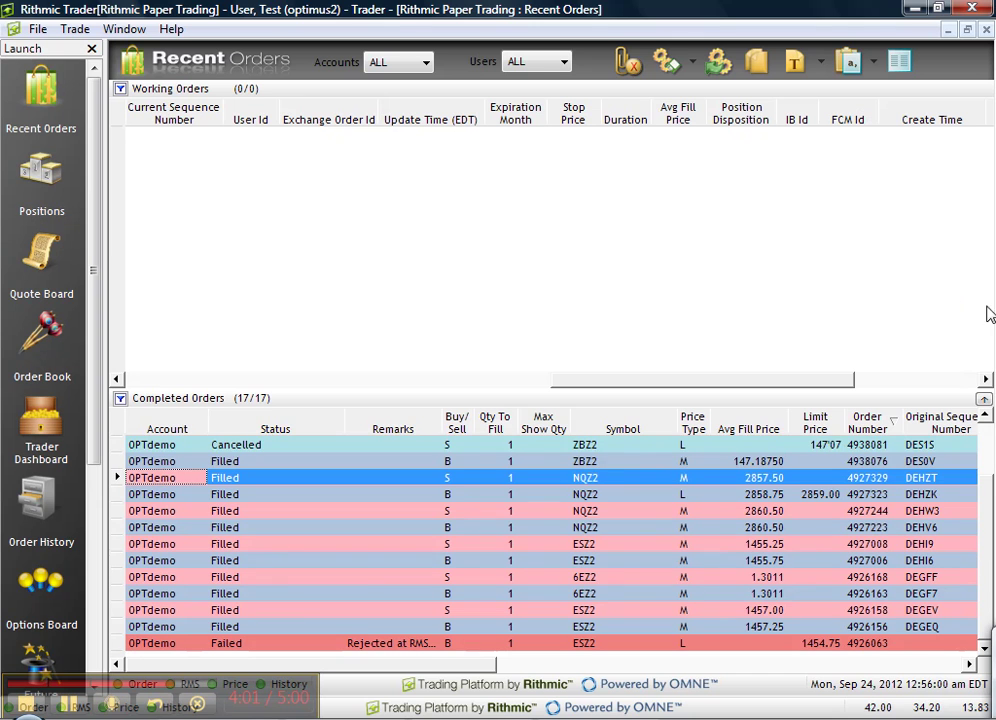
click(120, 398)
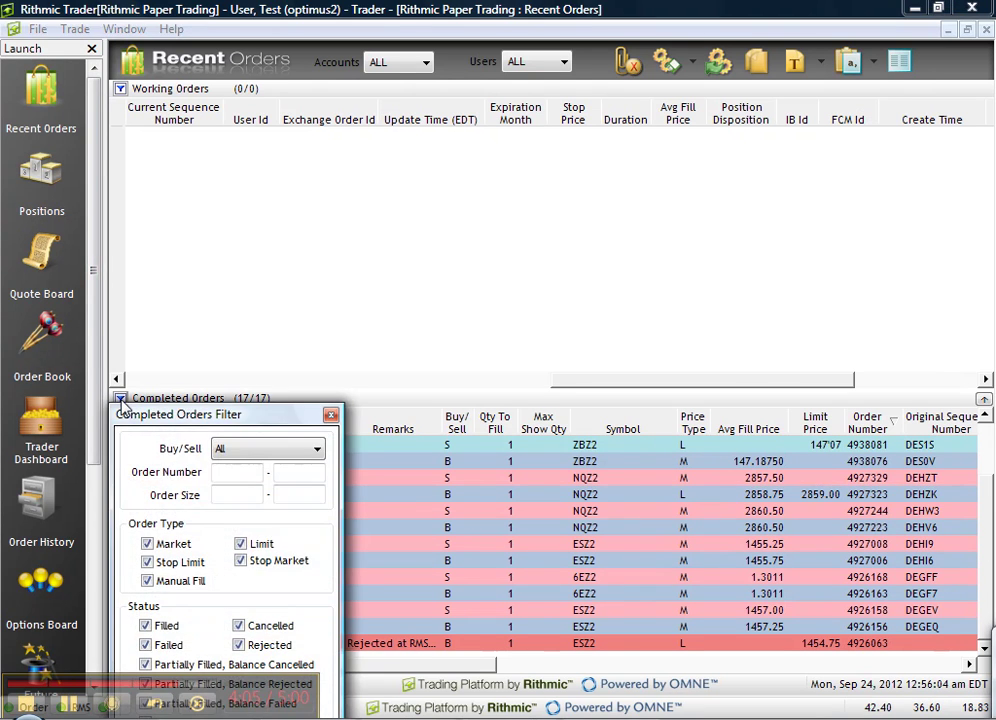
Restrict Completed Orders to Filled status only, leaving 14 of 17 orders shown
drag(213, 404, 449, 6)
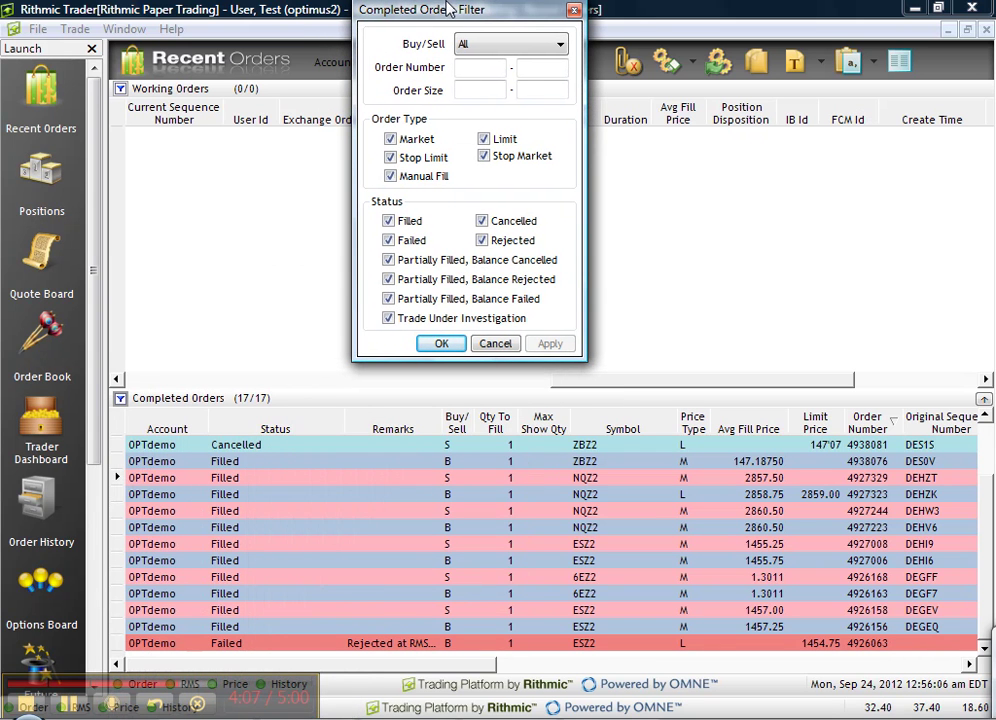
click(388, 240)
click(388, 260)
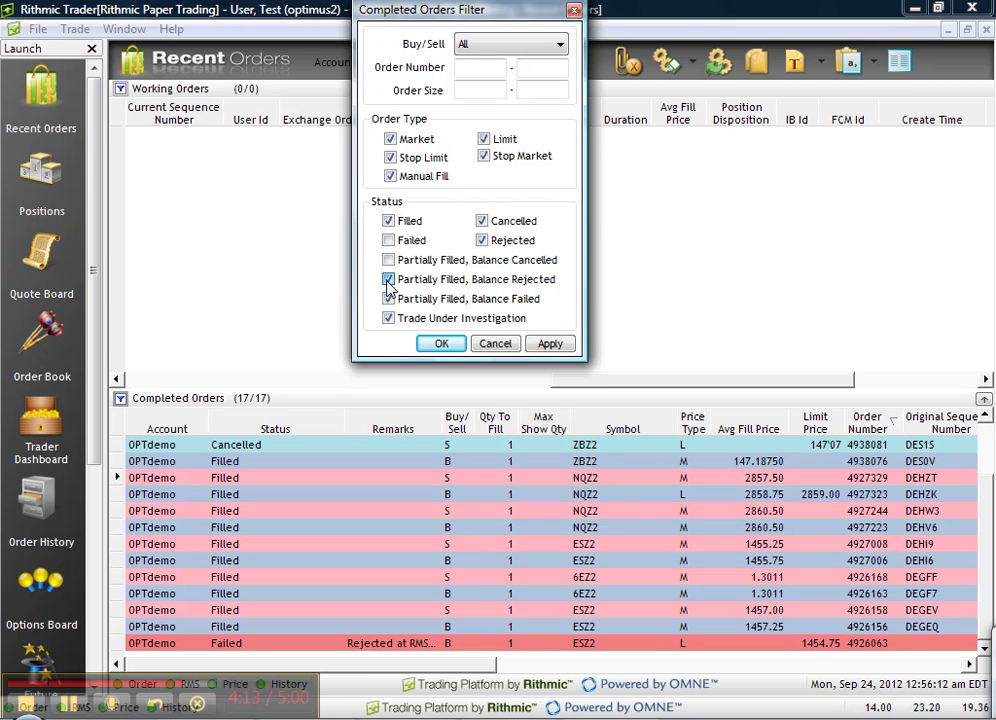
click(388, 298)
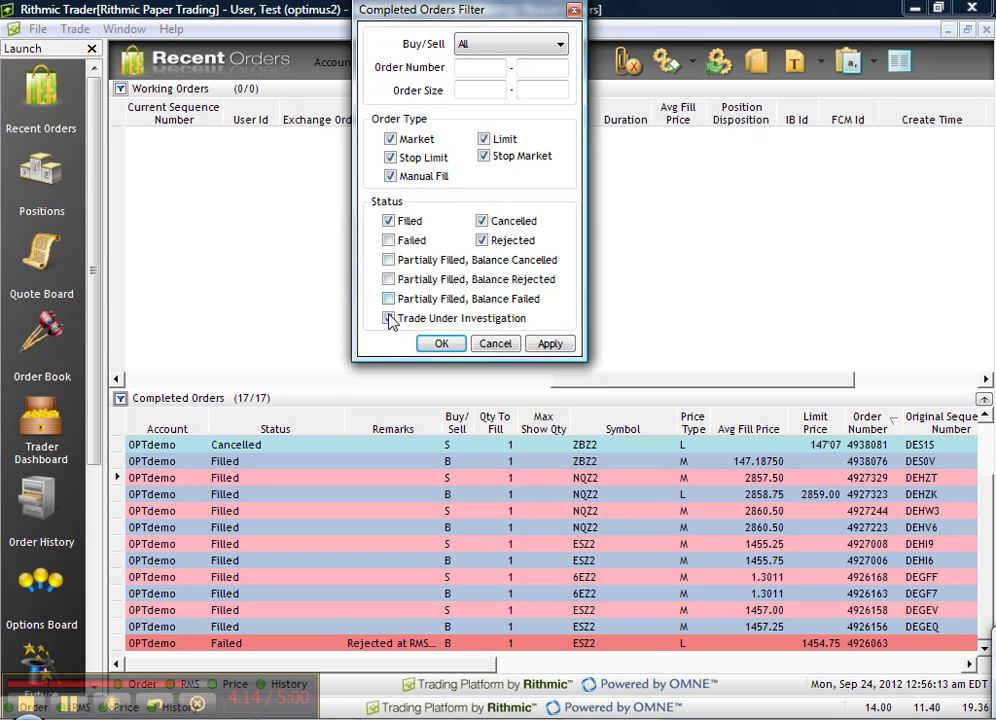
click(481, 240)
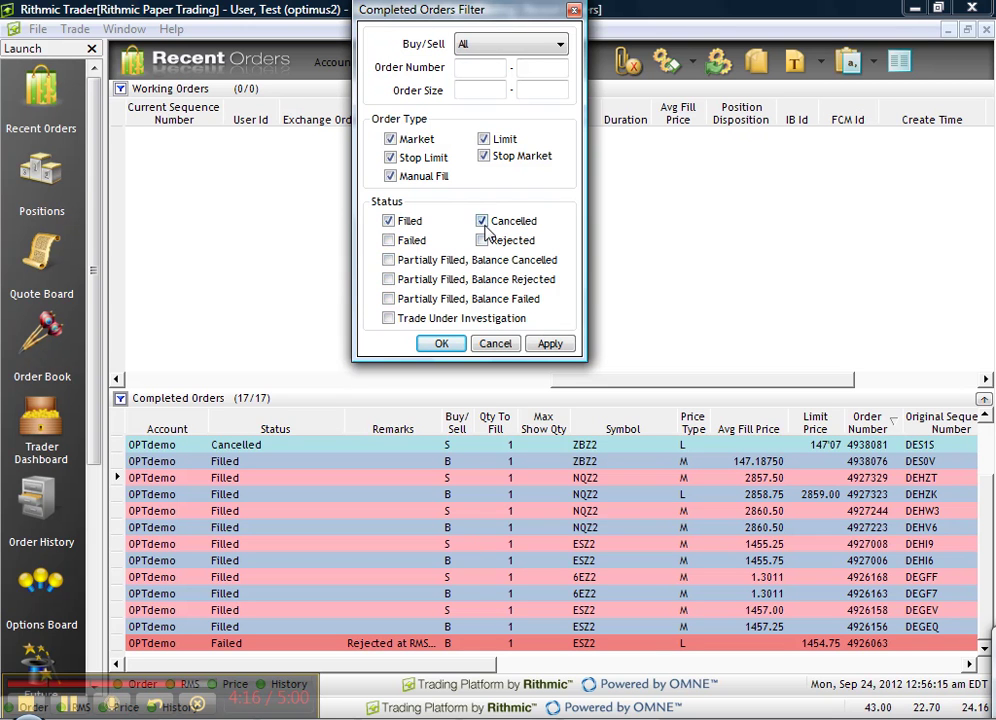
click(548, 344)
click(436, 344)
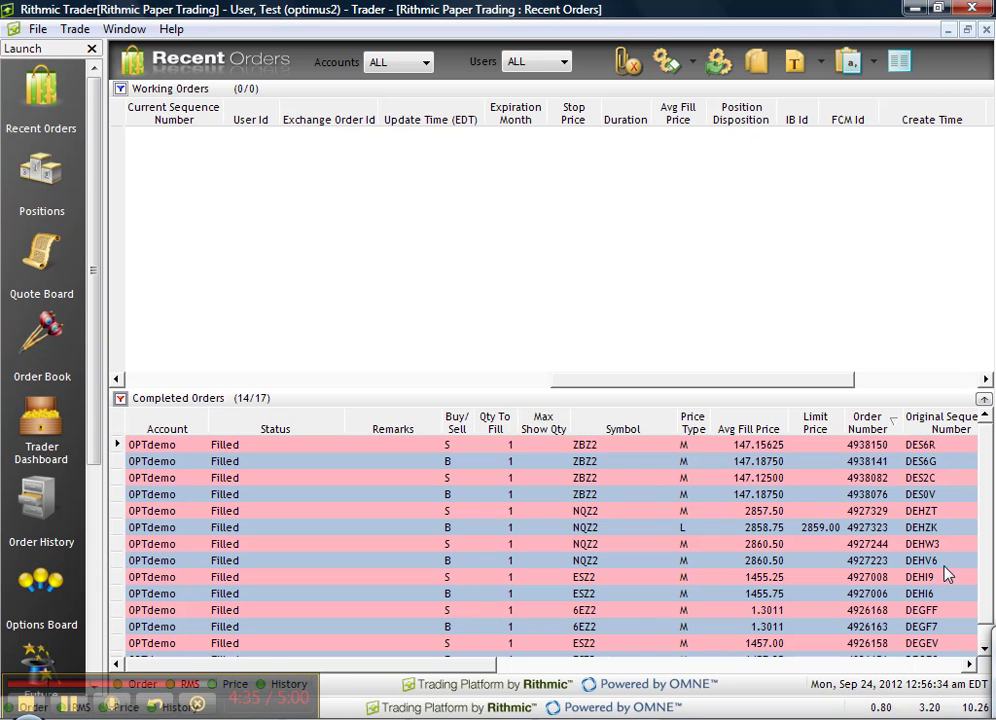
scroll(991, 604, down, 1)
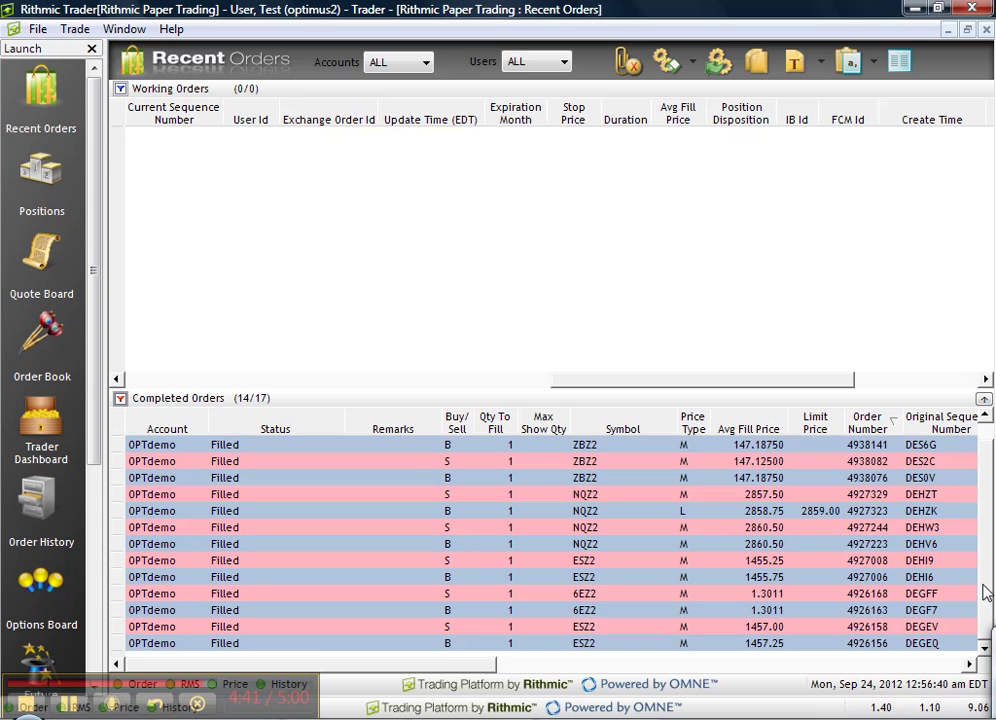
scroll(990, 551, up, 1)
scroll(990, 551, down, 1)
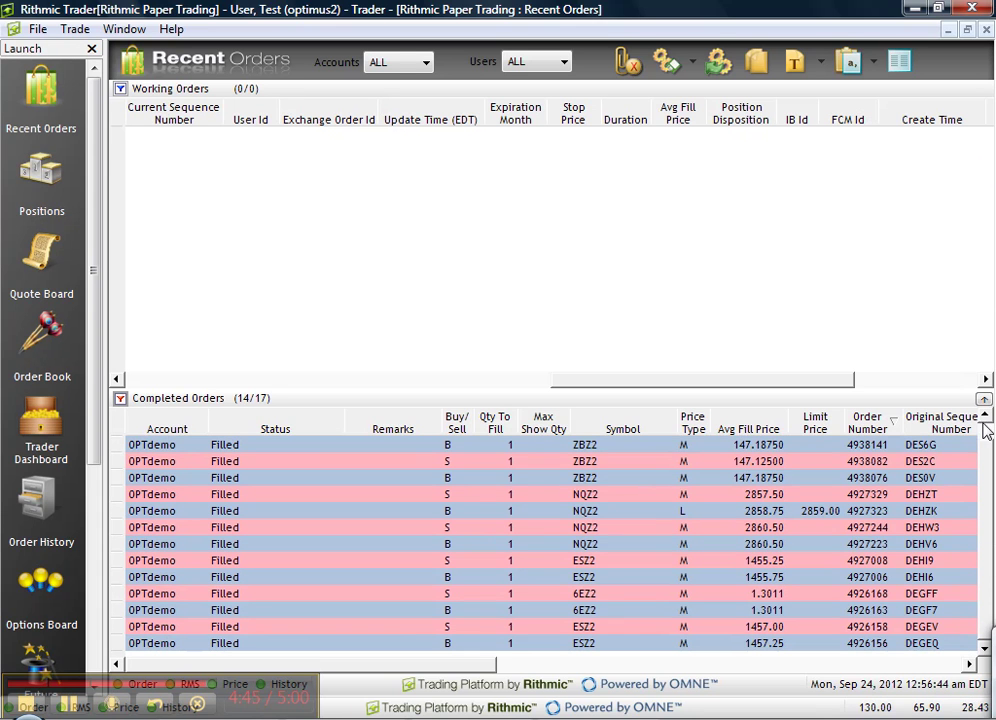
click(984, 415)
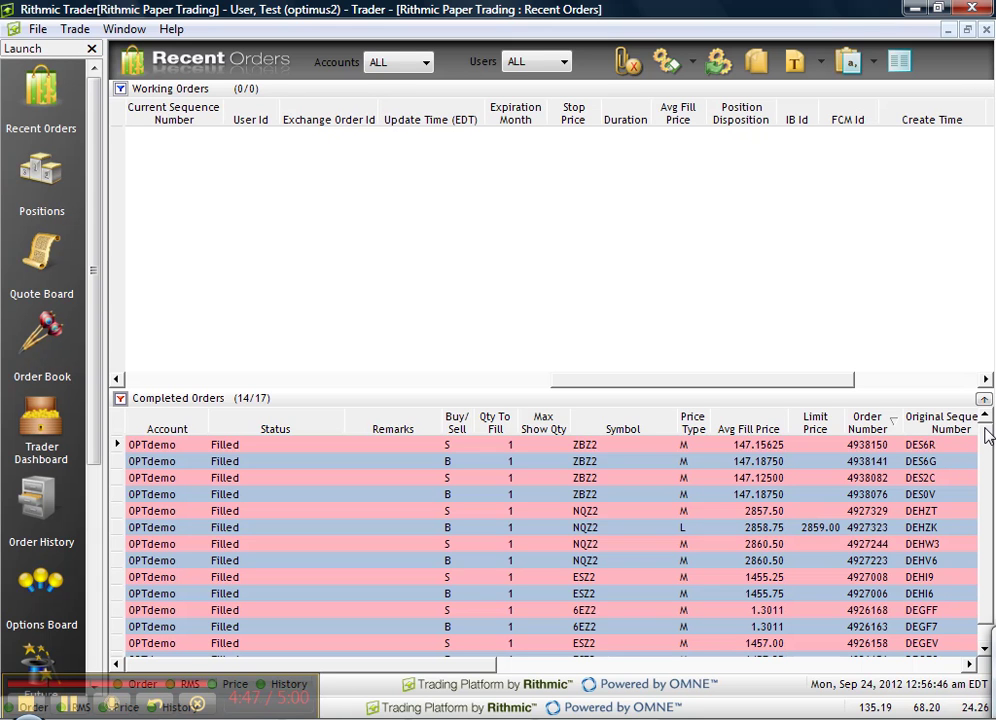